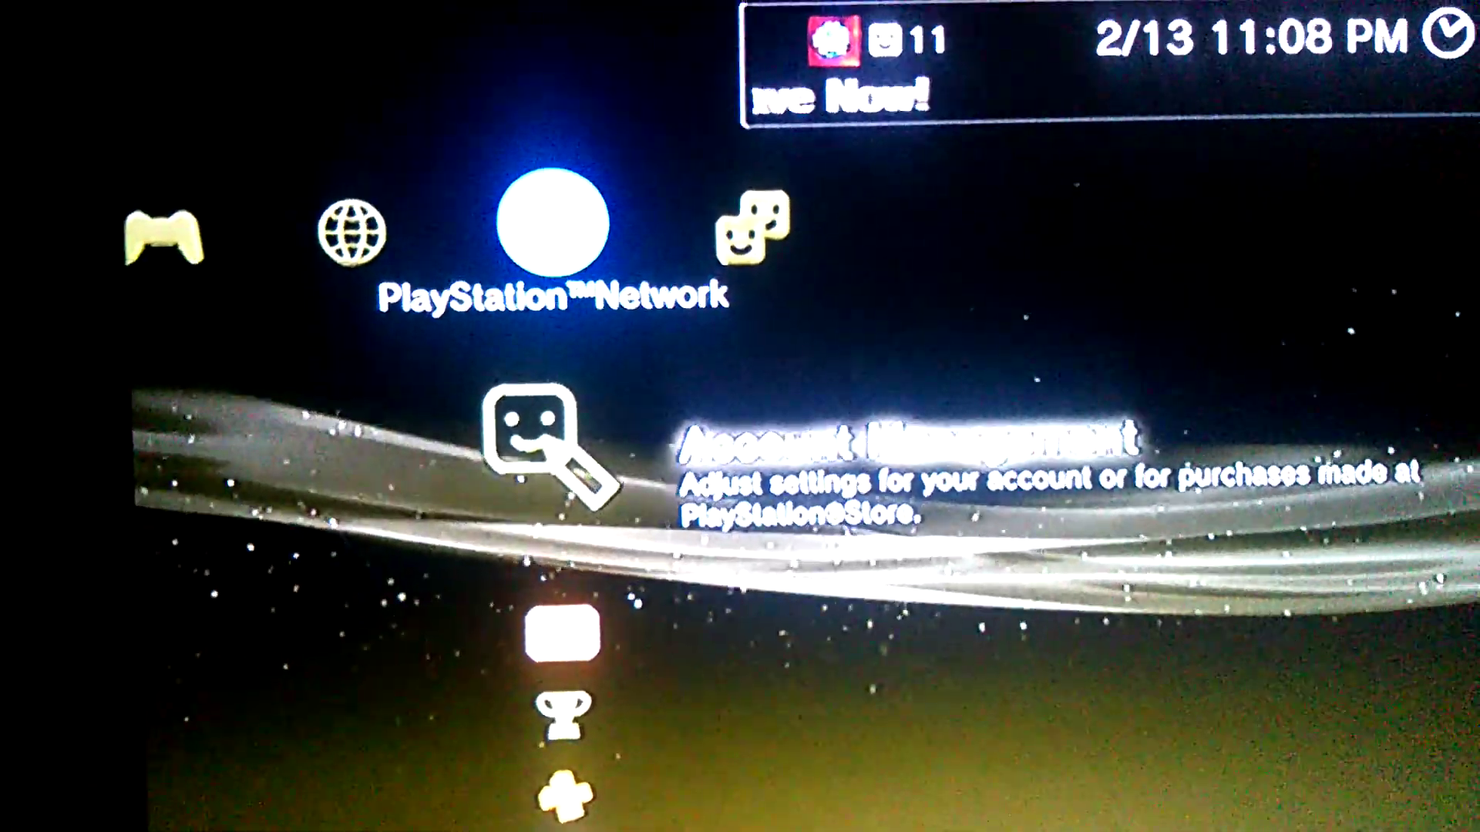
Step: Move across the XMB from PlayStation Network to the Network column, with Remote Play listed
key(Left)
key(Left)
key(Left)
key(Right)
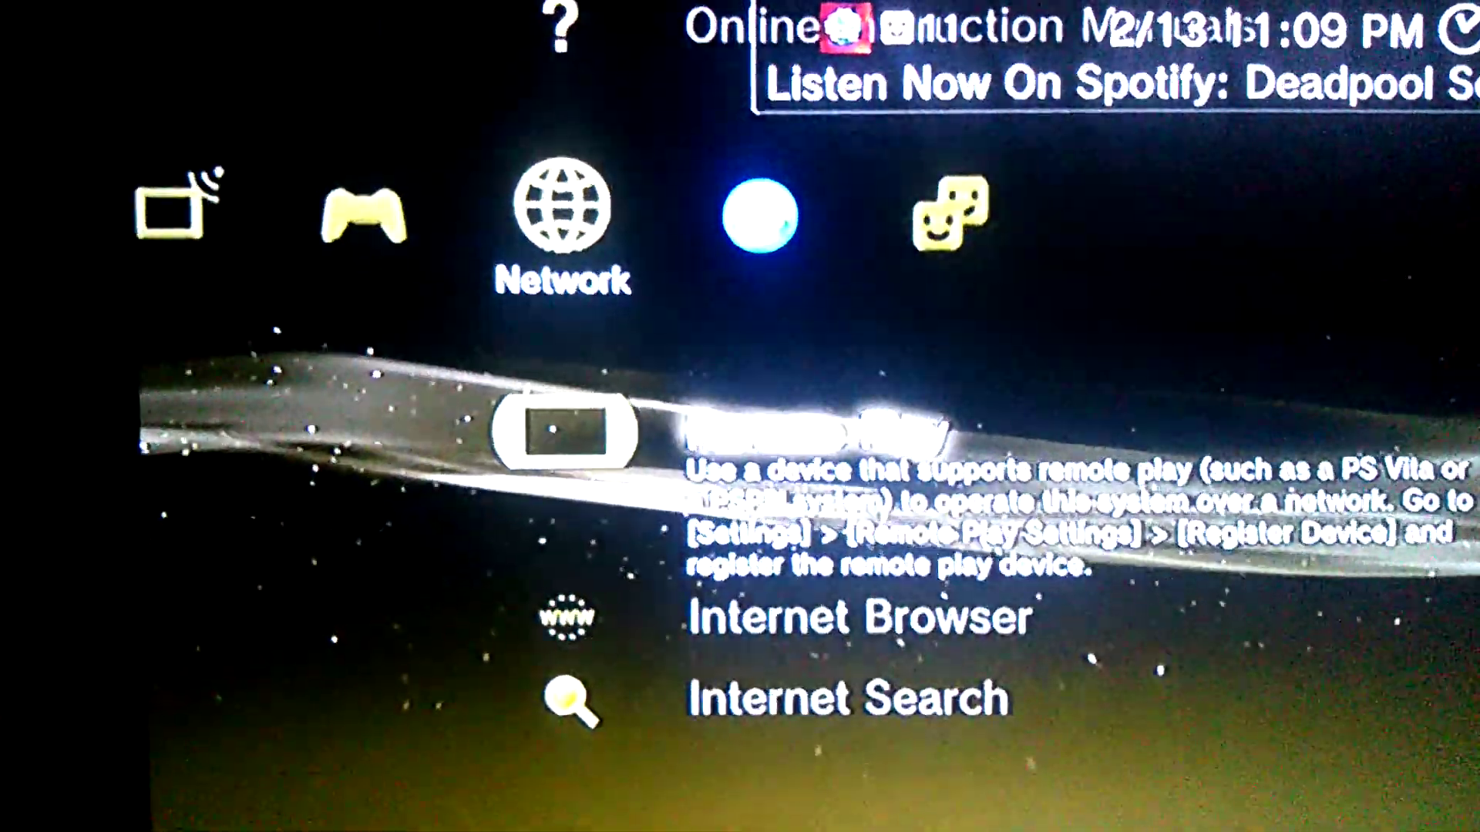